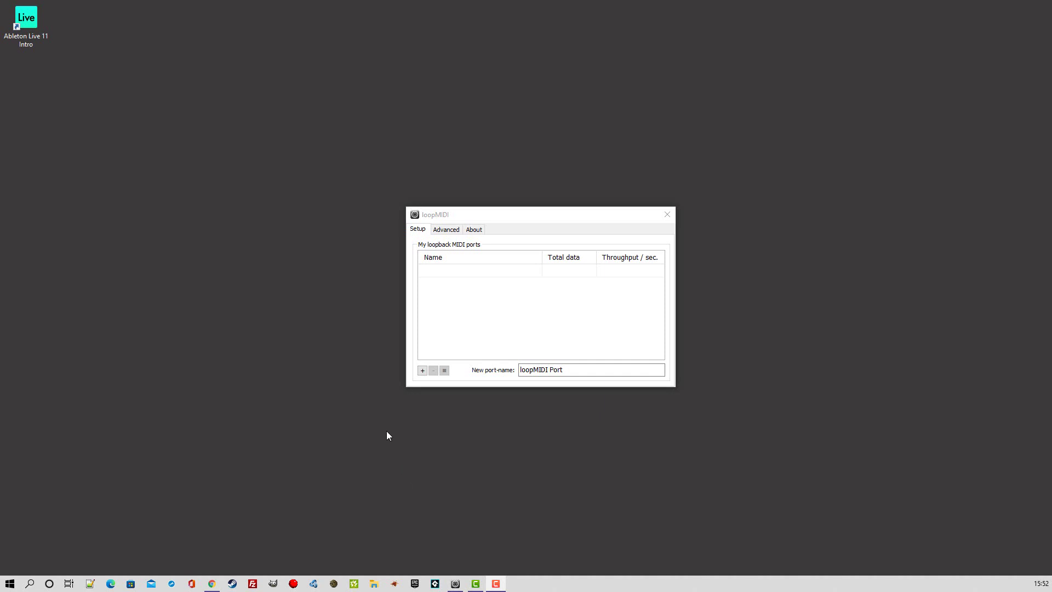
- Create a loopback MIDI port named loopMIDI Port
left_click(422, 371)
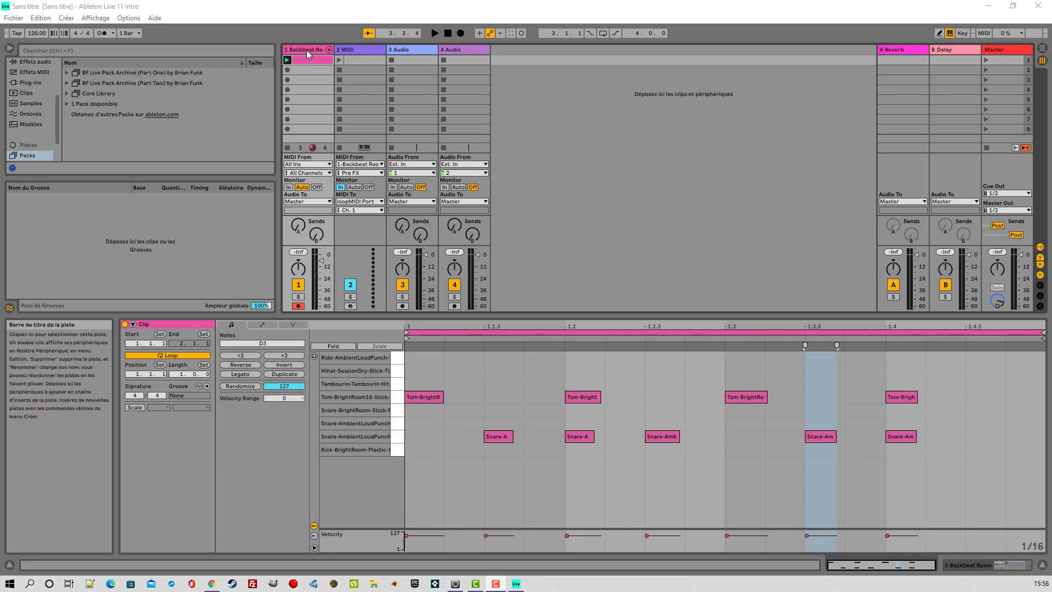
- In Ableton Live, route the second MIDI track from the drum track's Pre FX to loopMIDI Port, Ch. 1, with monitoring set to In
left_click(347, 173)
left_click(347, 173)
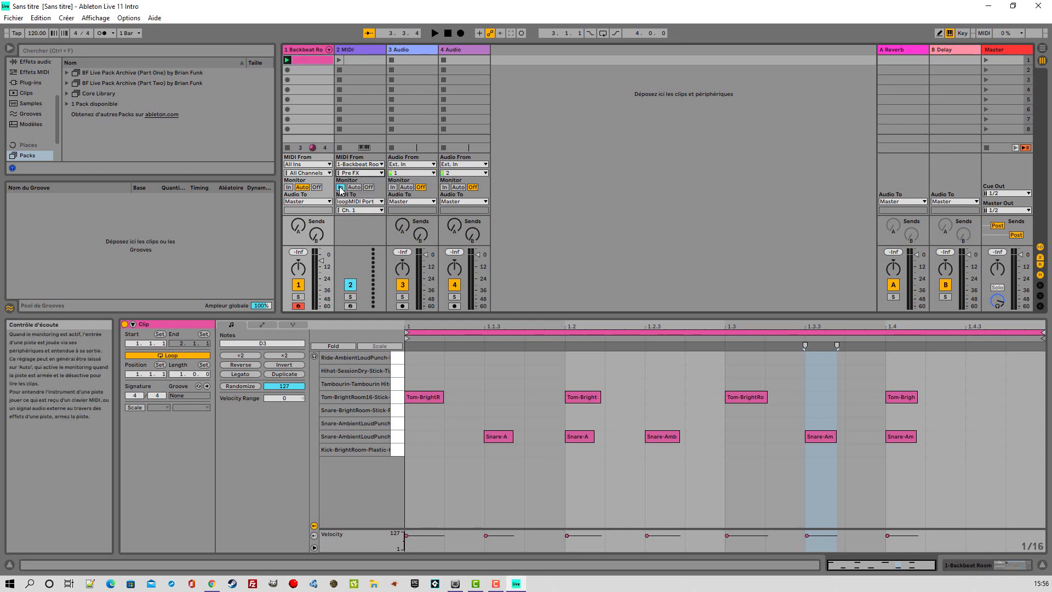
left_click(340, 188)
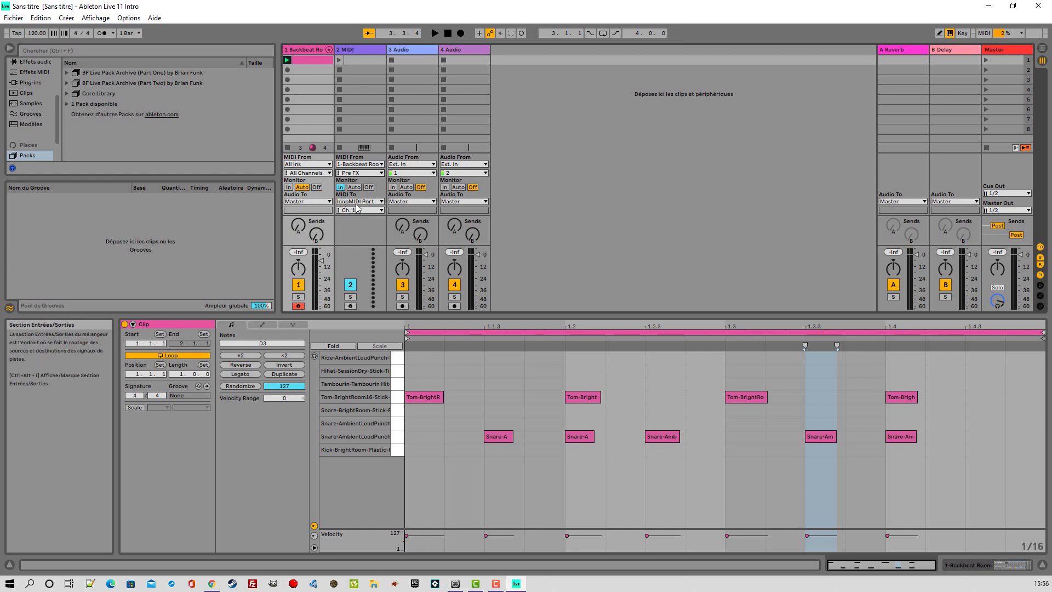
left_click(356, 202)
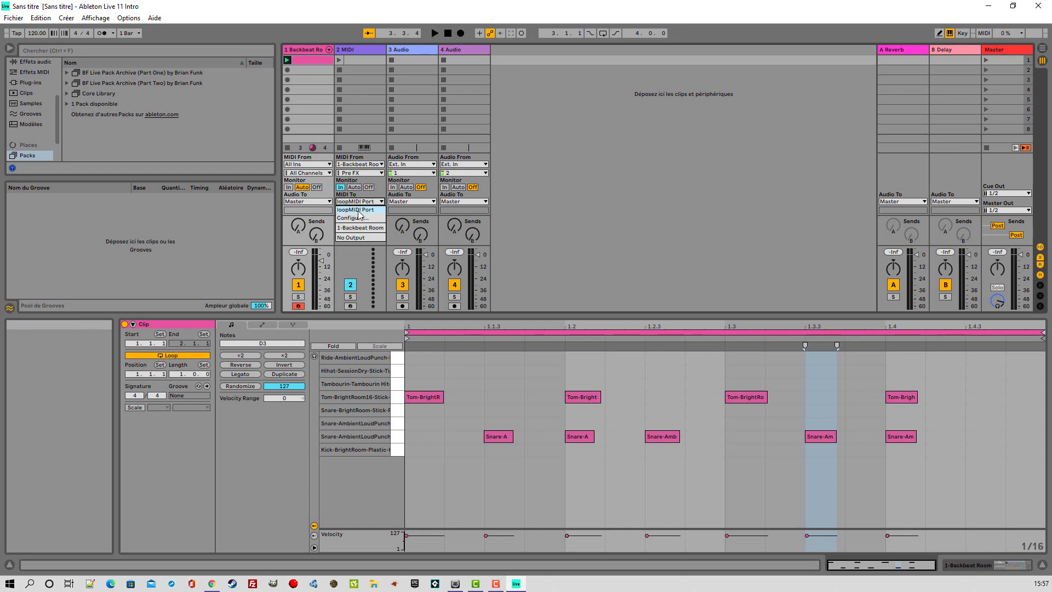
left_click(356, 210)
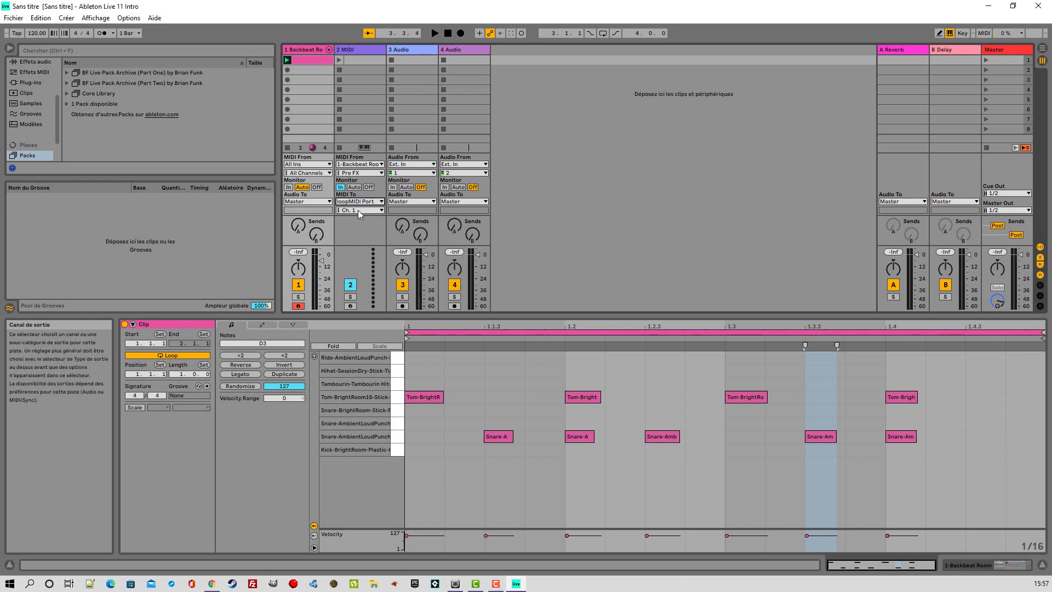
left_click(358, 211)
left_click(359, 211)
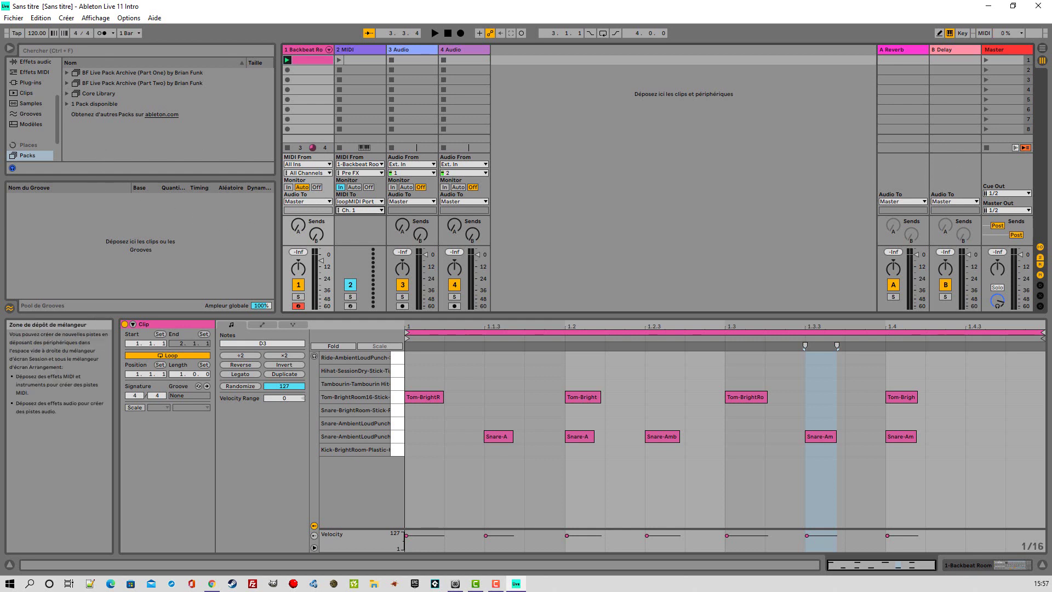
- Check the Link, Tempo and MIDI preferences and start playback of the drum clip
key("ctrl+comma")
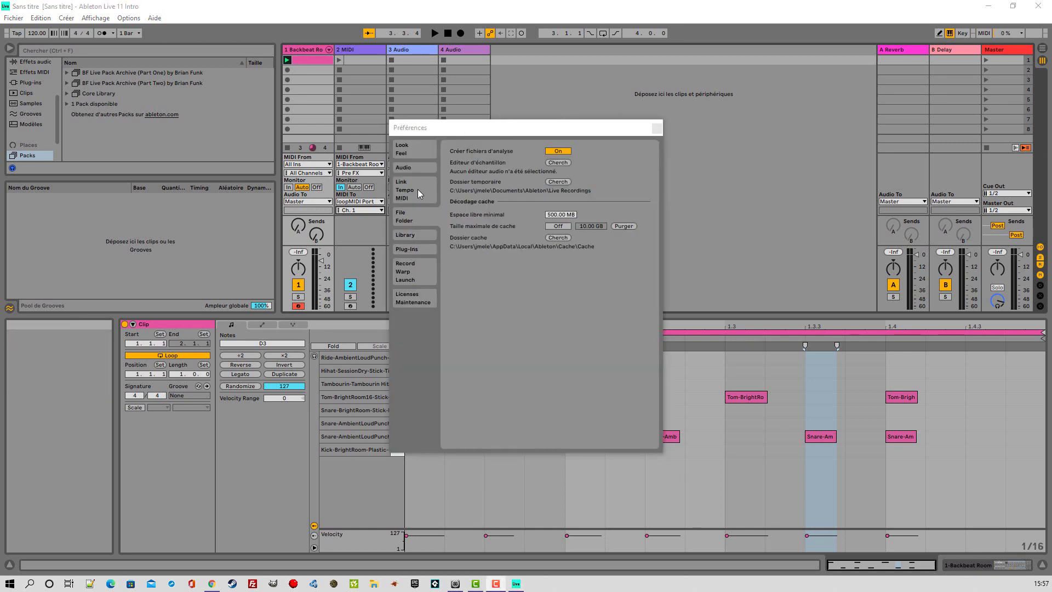
left_click(418, 189)
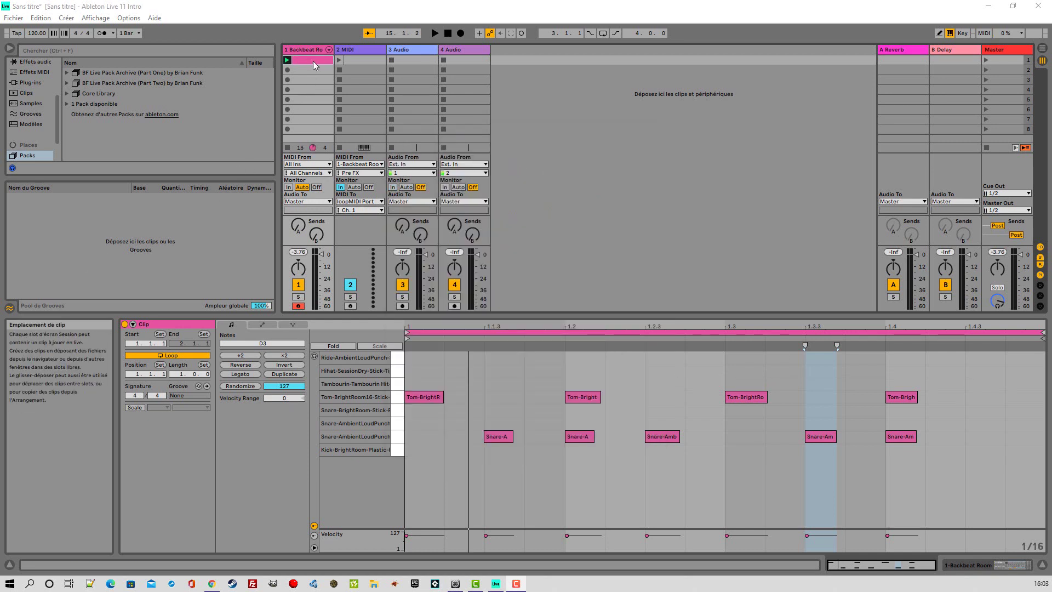
left_click(434, 33)
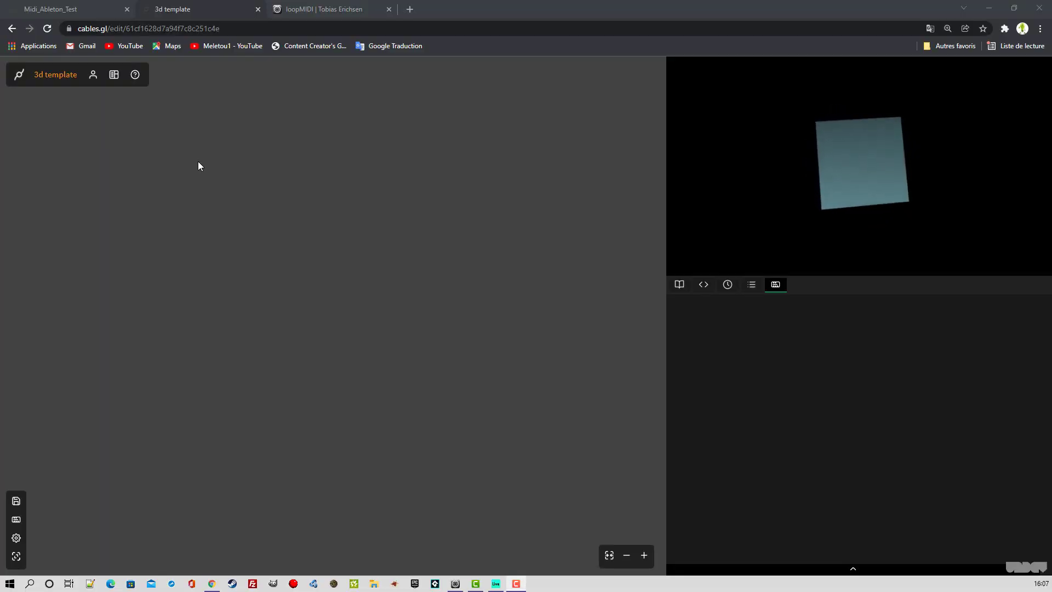
- In the cables.gl patch, add a MidiInputDevice op and set its device to loopMIDI Port 1
key("Escape")
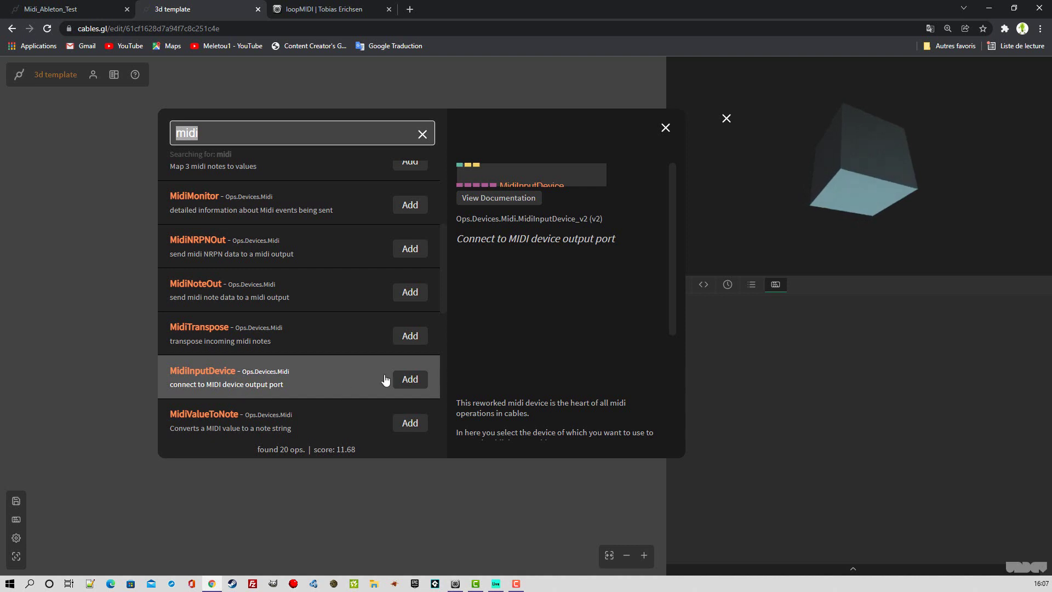
left_click(407, 379)
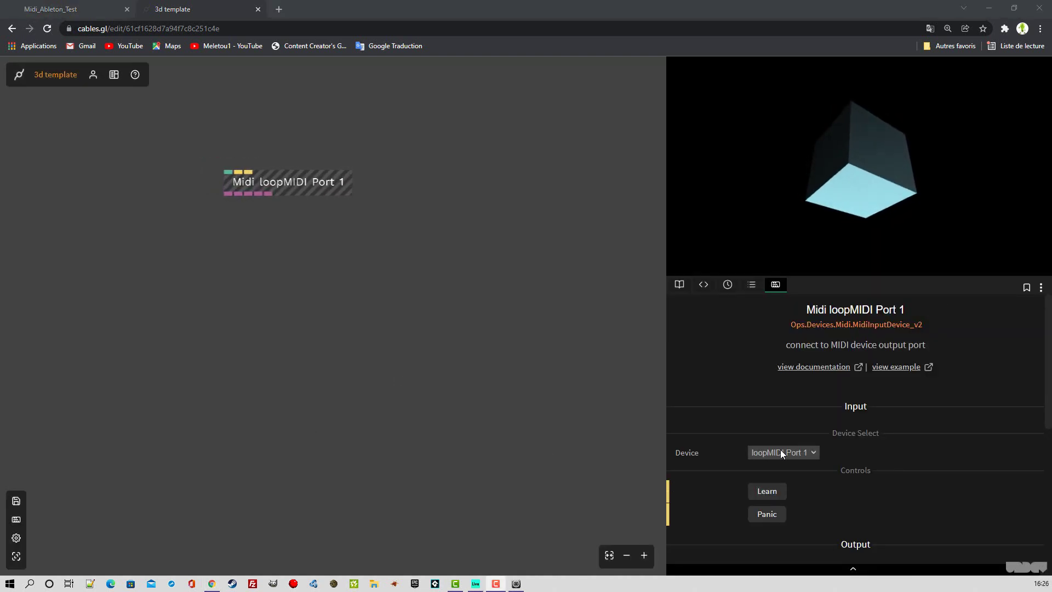
left_click(794, 454)
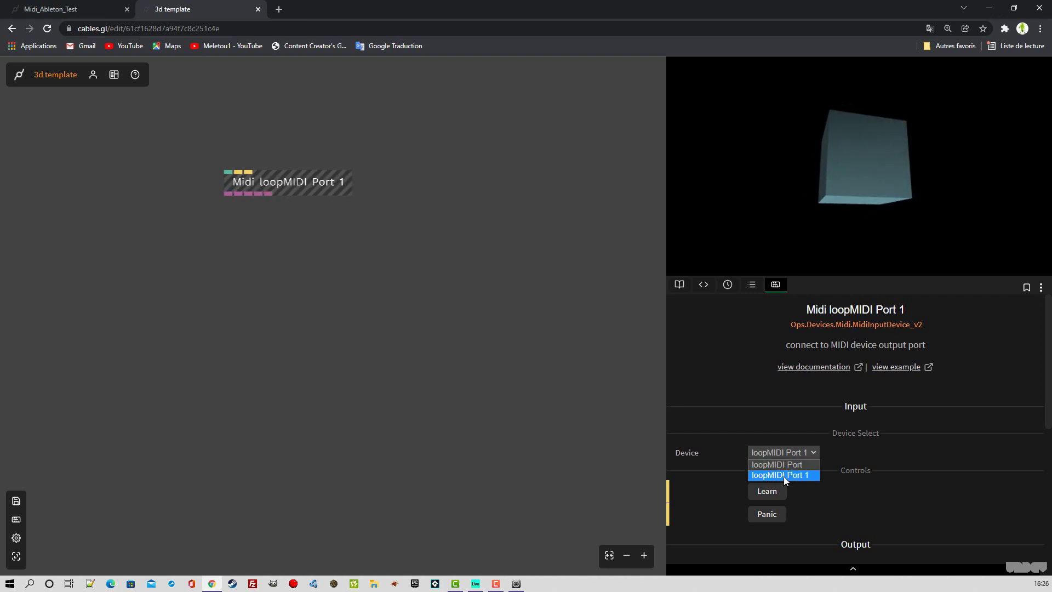
left_click(783, 475)
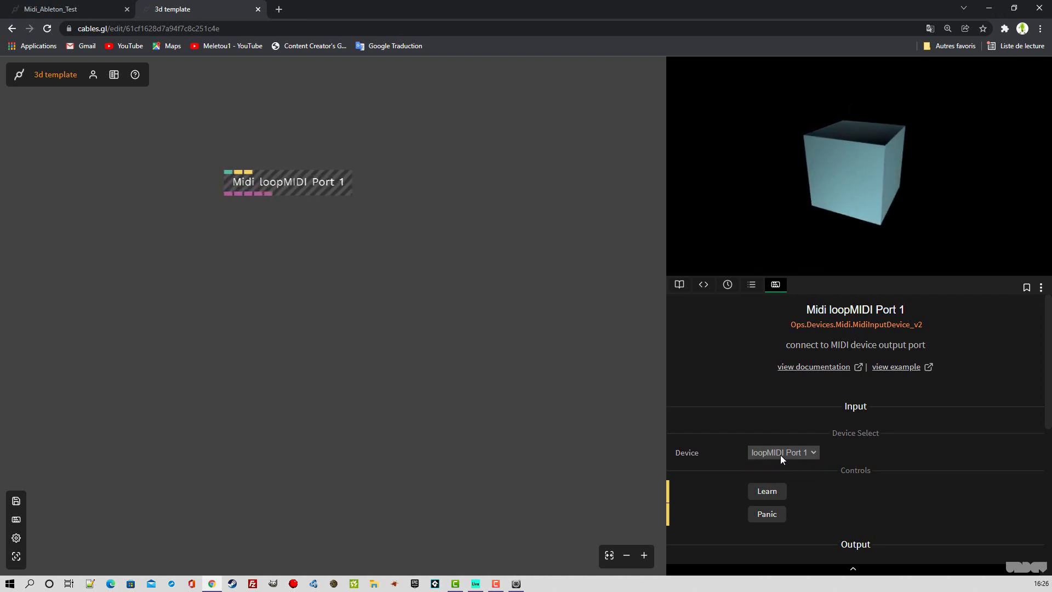
left_click(780, 455)
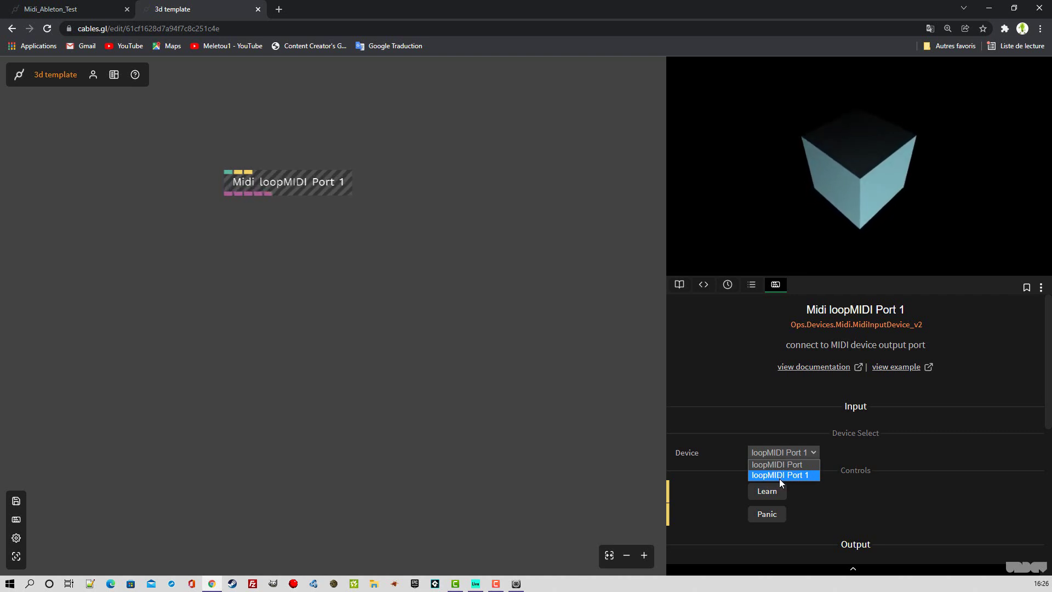
left_click(779, 476)
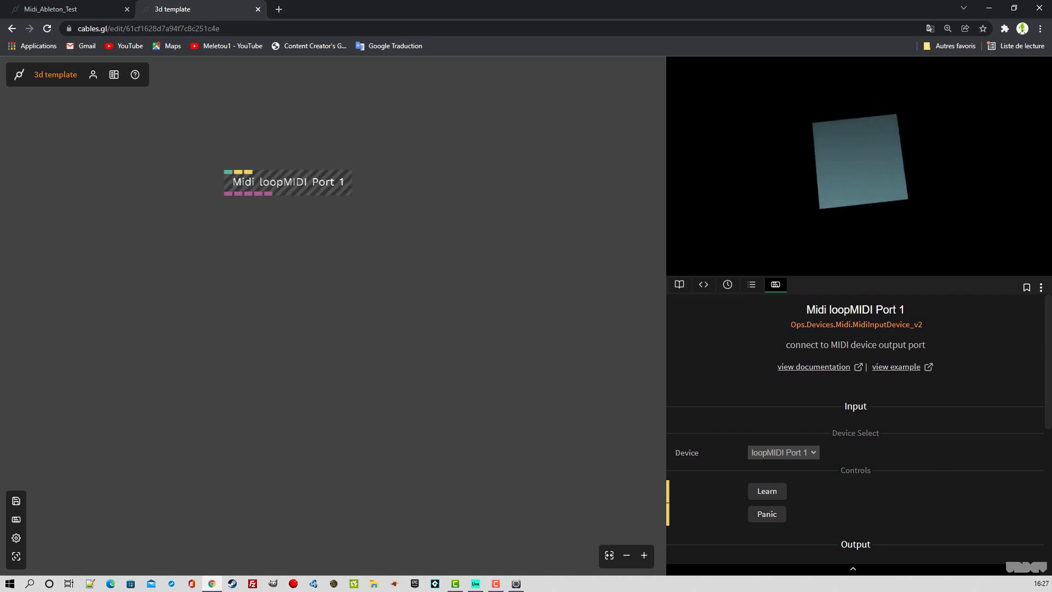
- Bring the Ableton Live window over the browser to review the MIDI track routing, and move it away again
left_click_drag(1051, 81, 460, 54)
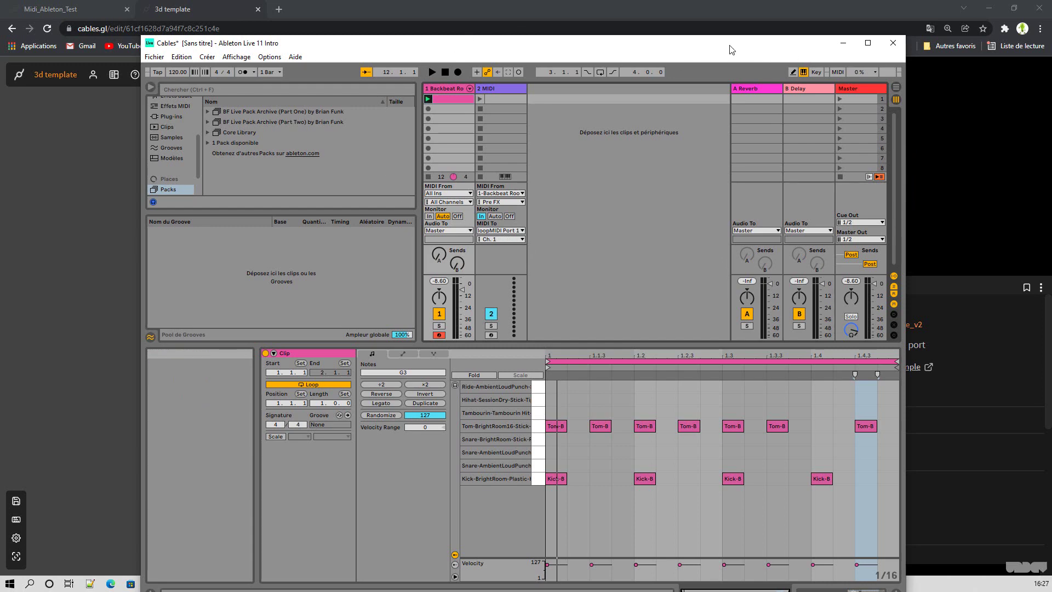
left_click_drag(729, 46, 1051, 35)
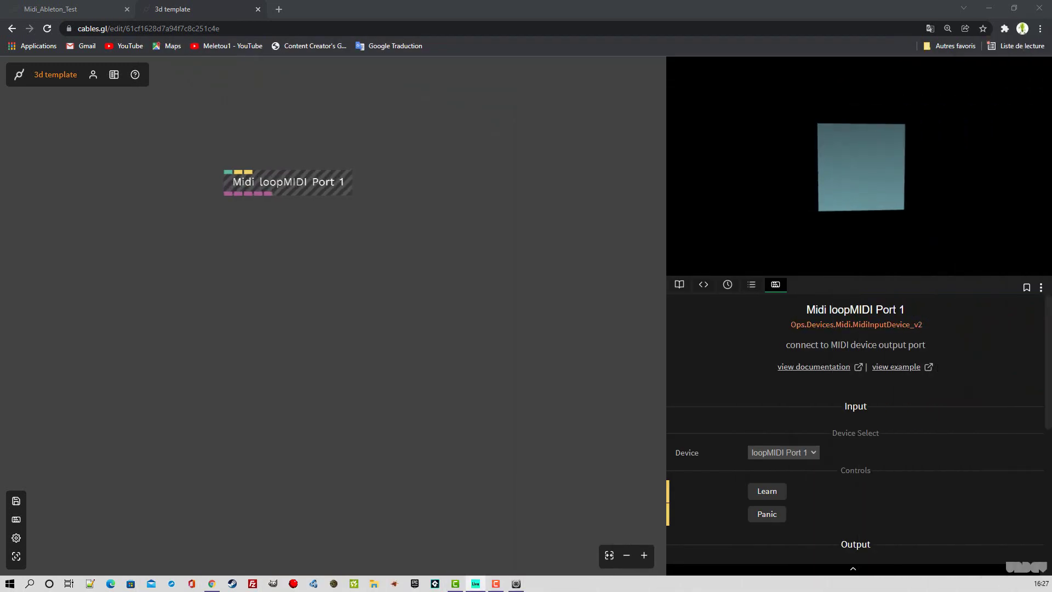
- Add a MidiNote op below the MIDI input device and connect the device's Note output to its MIDI Event In
left_click(220, 243)
key("ctrl+v")
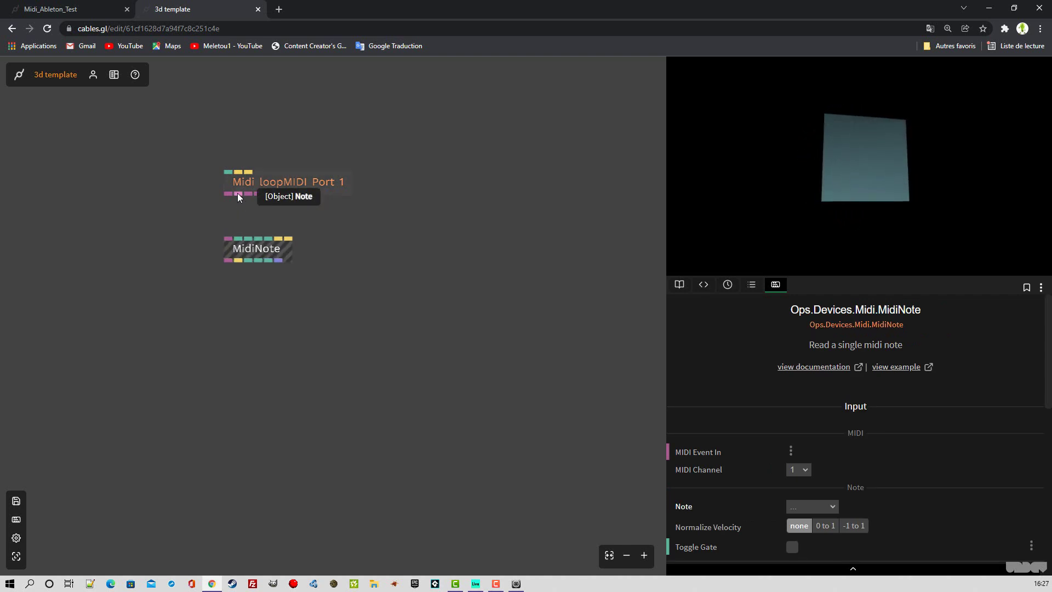
left_click_drag(238, 193, 227, 239)
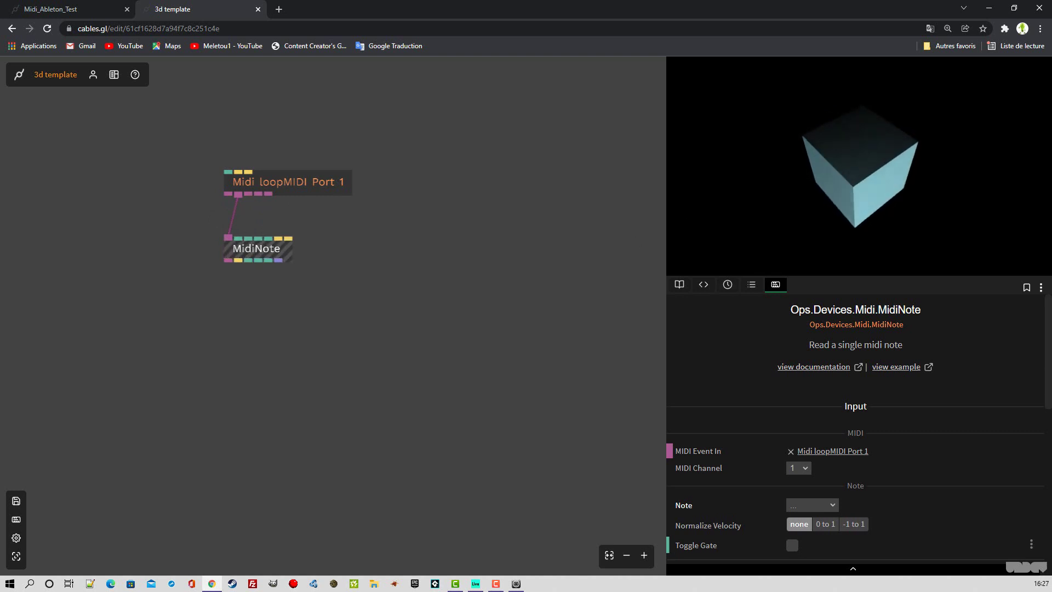
- Switch to Ableton Live, select all kick notes in the drum clip, start playback and move the window off the patch
key("alt+Tab")
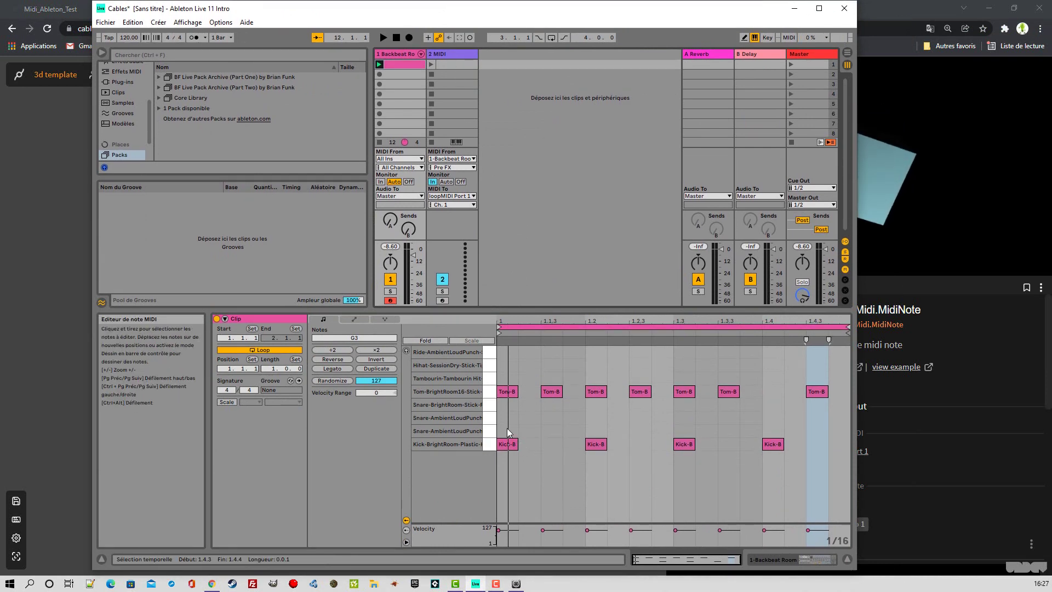
left_click_drag(499, 424, 508, 452)
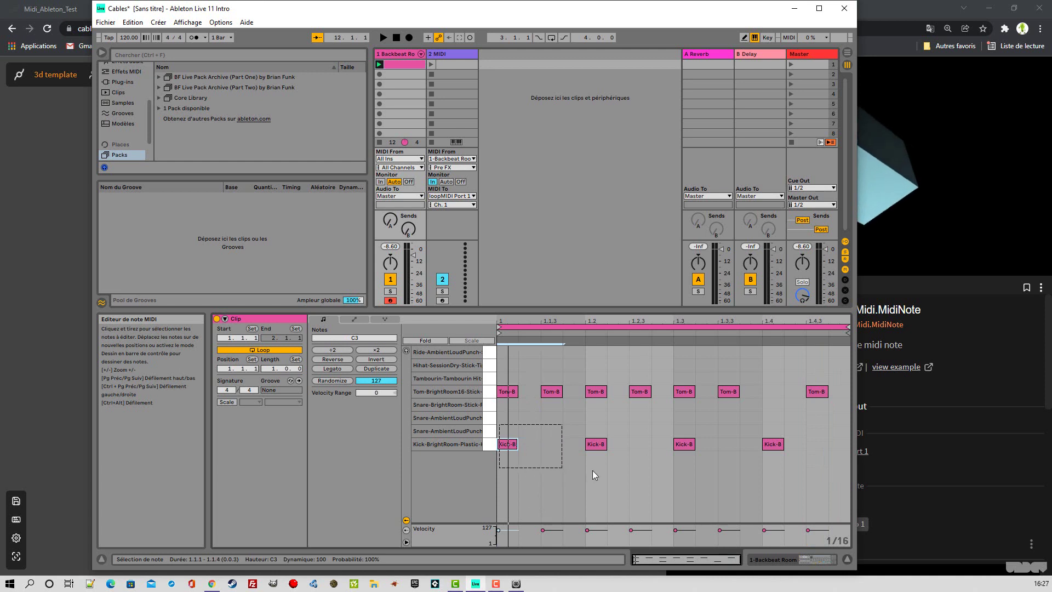
left_click_drag(593, 472, 814, 476)
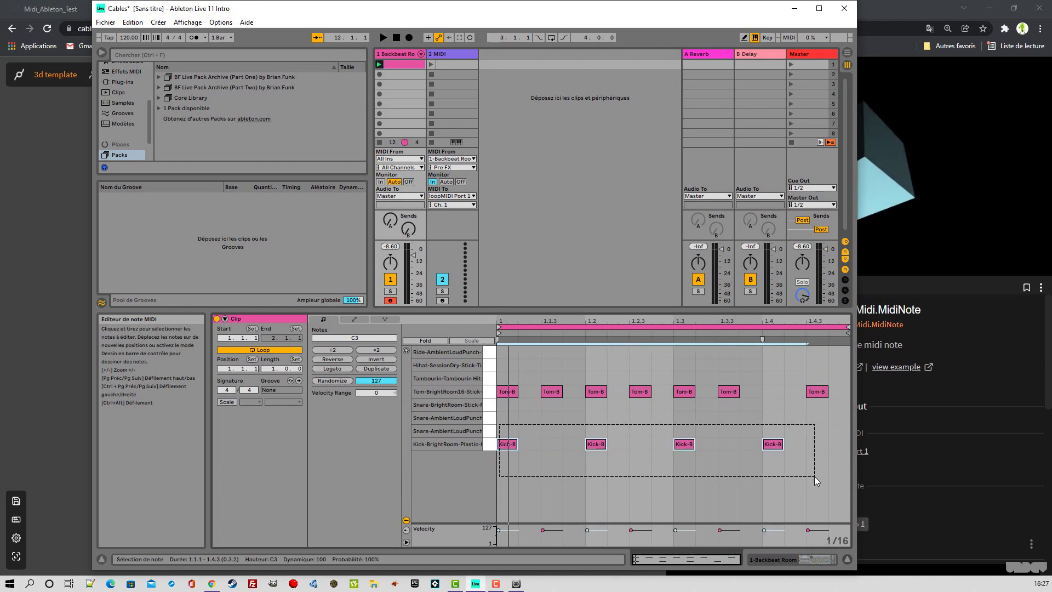
left_click(383, 38)
left_click_drag(386, 20, 1051, 20)
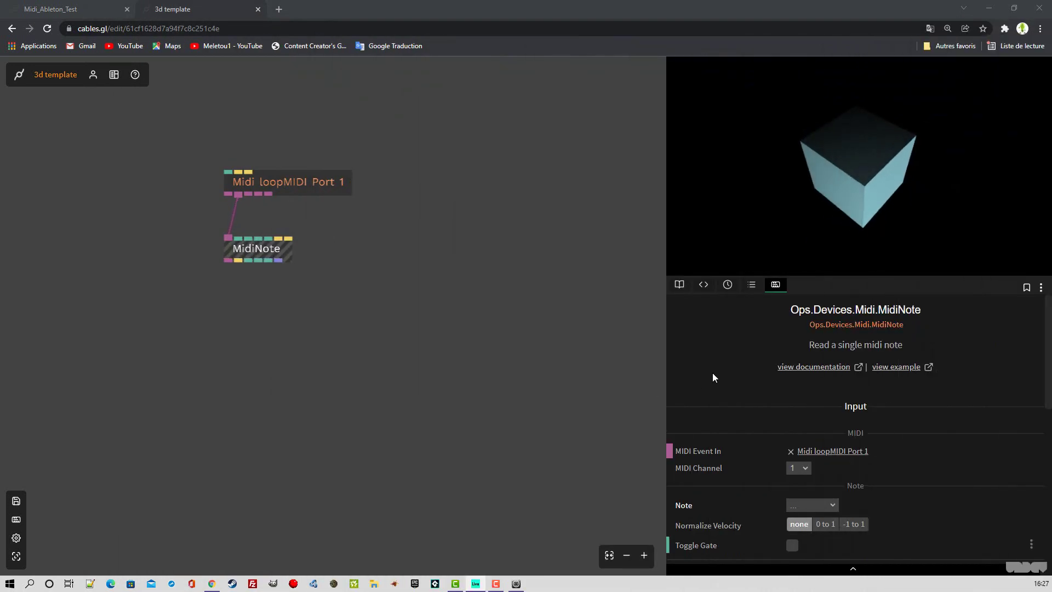
- Make the MidiNote op learn its note from the incoming MIDI signal
scroll(712, 377, "down", 2)
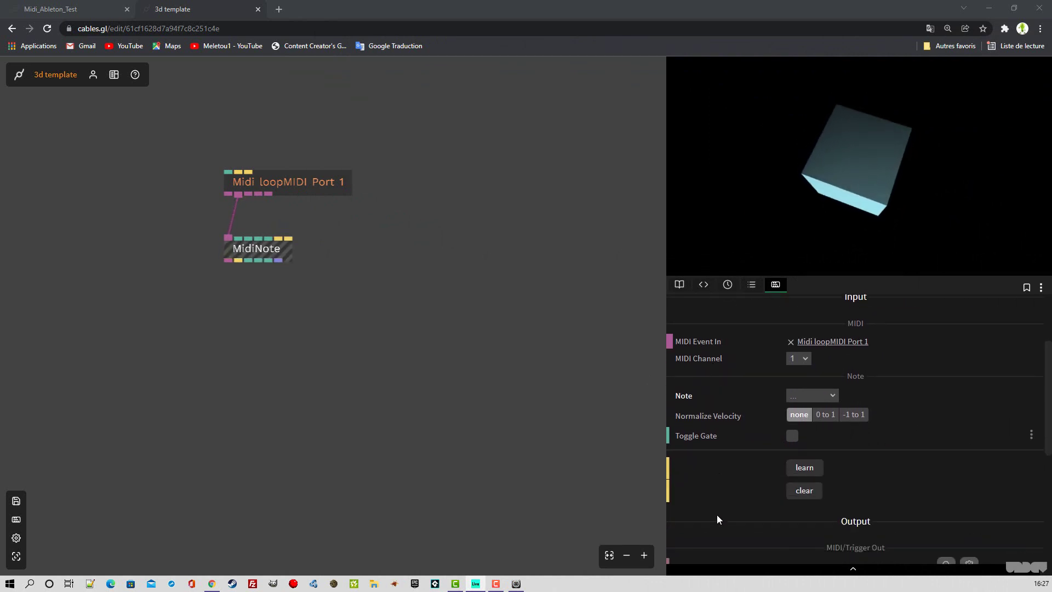
left_click(799, 491)
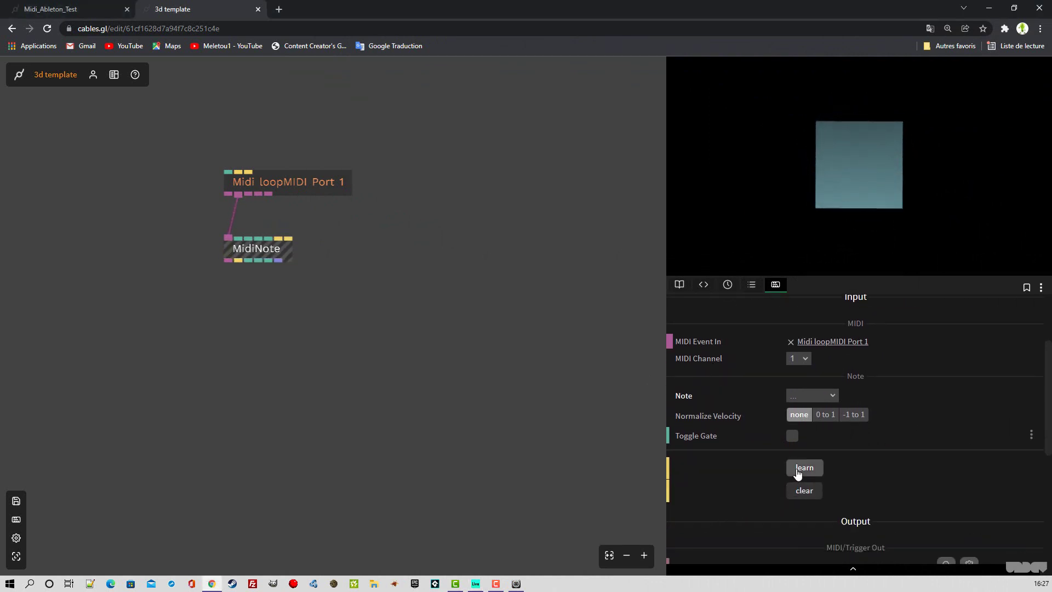
left_click(798, 469)
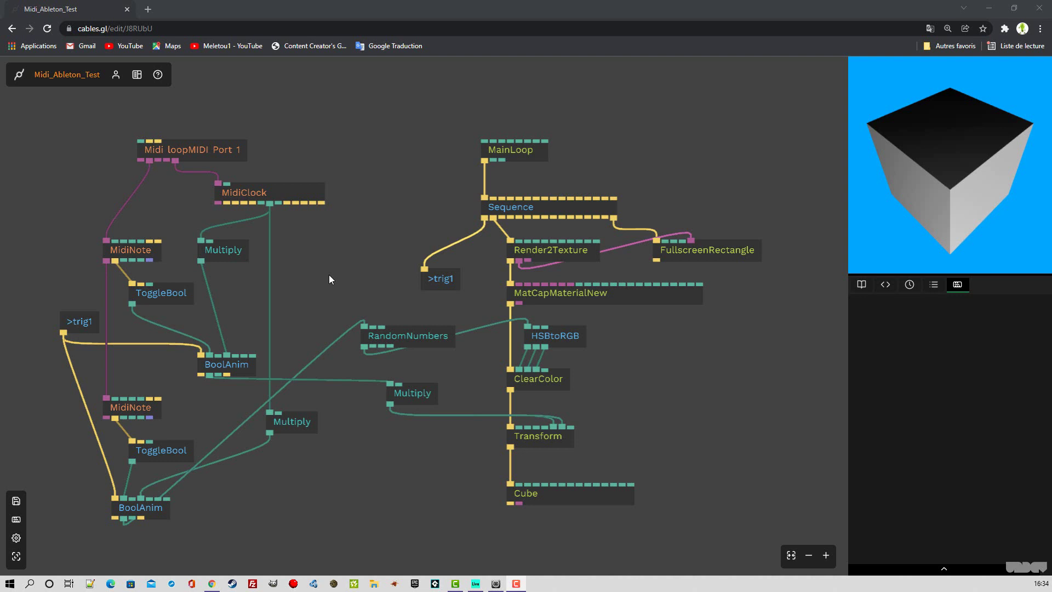
- Inspect the note settings of both MidiNote ops in the Midi_Ableton_Test patch
left_click(135, 256)
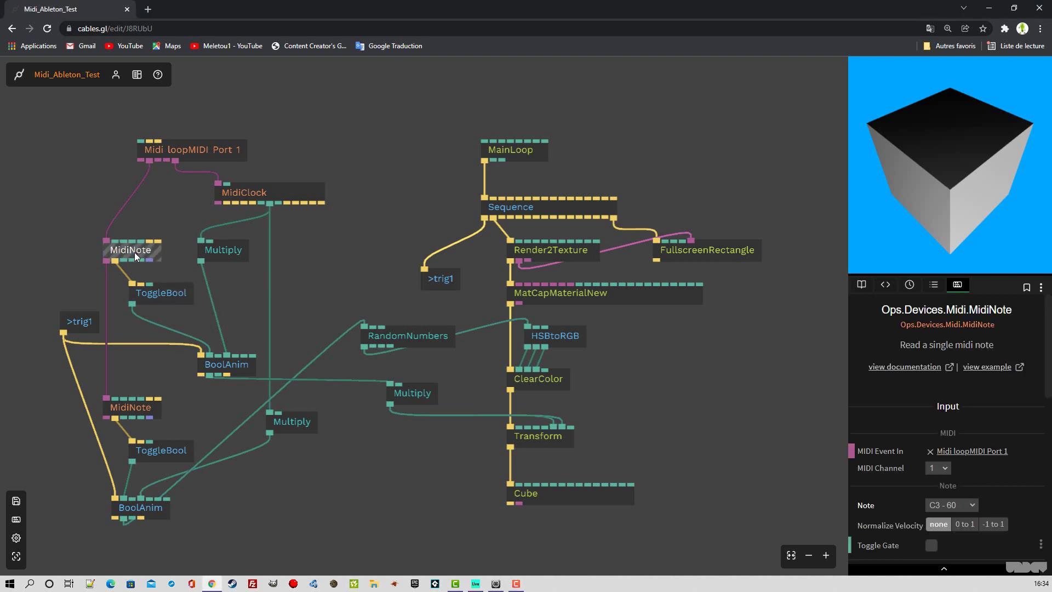
left_click(127, 409)
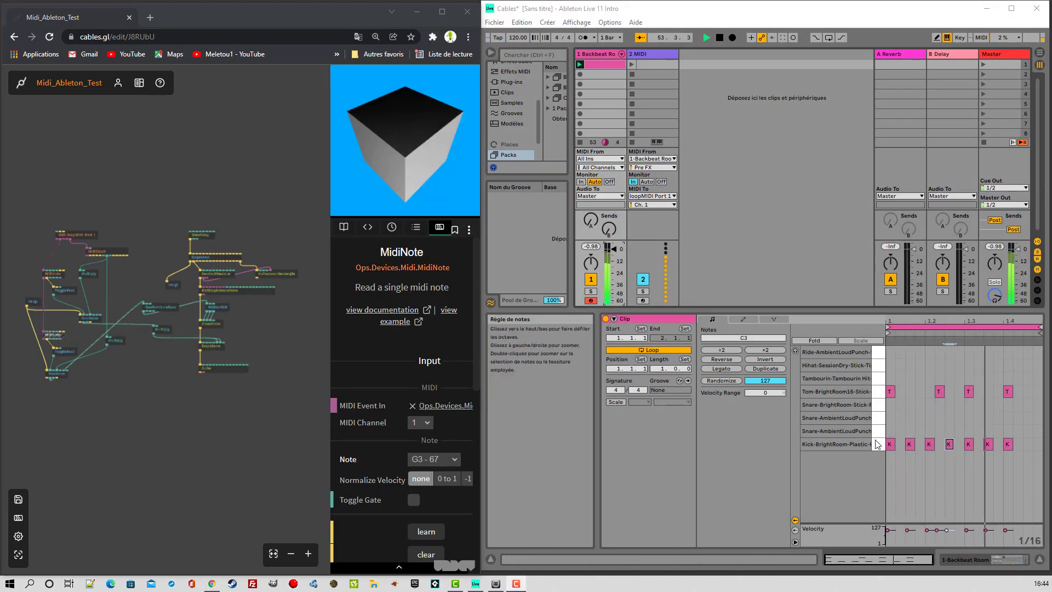
- Add two G3 tom notes to the playing drum clip in Ableton Live, at 1.1.4 and 1.3.3
double_click(922, 391)
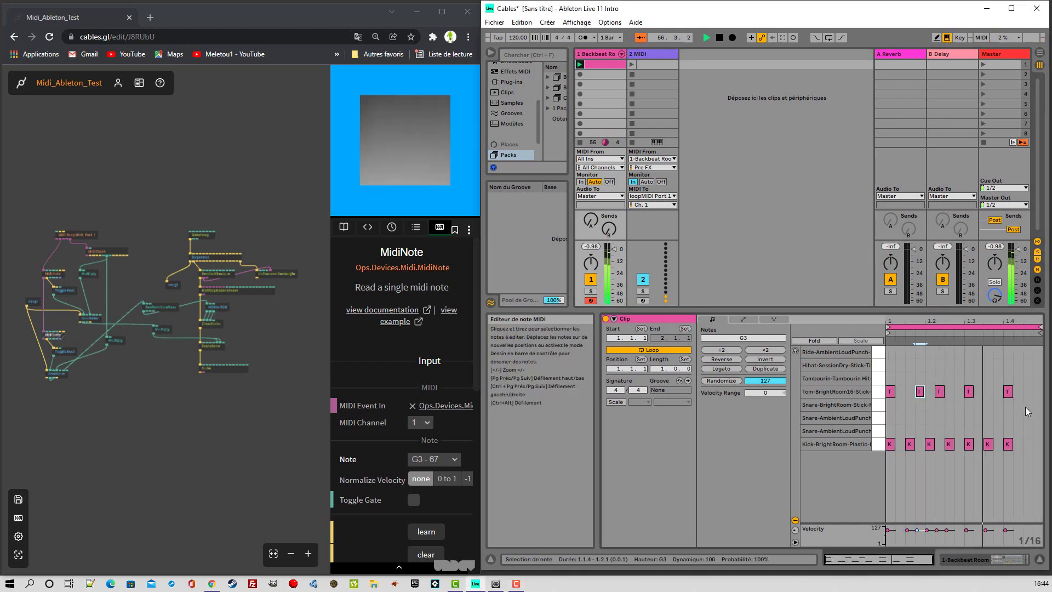
double_click(987, 391)
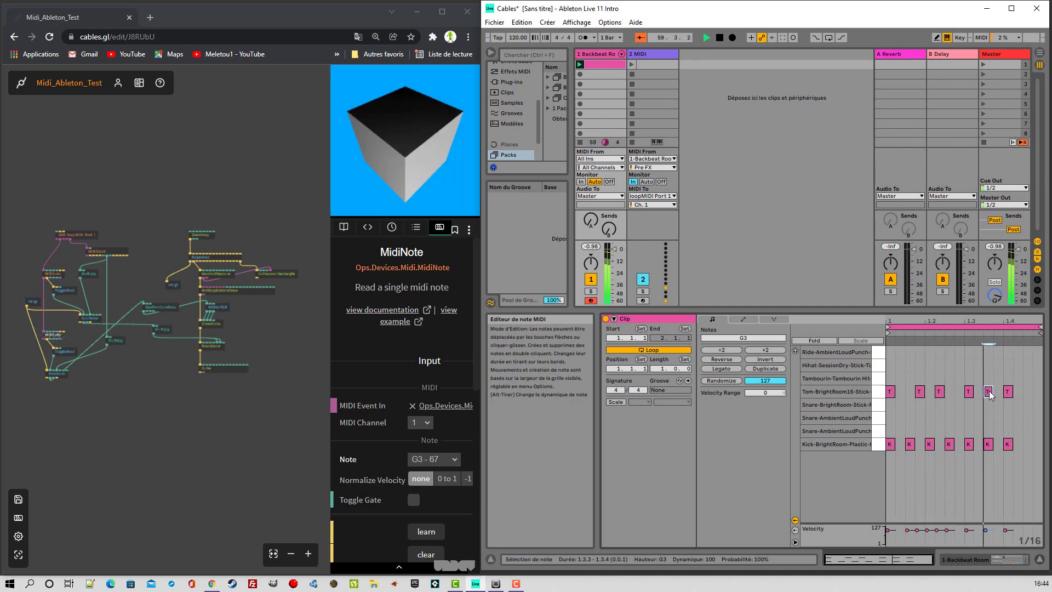
- Delete the tom note at 1.1.1 and the kick note at 1.1.3 from the drum clip
left_click(889, 392)
double_click(889, 392)
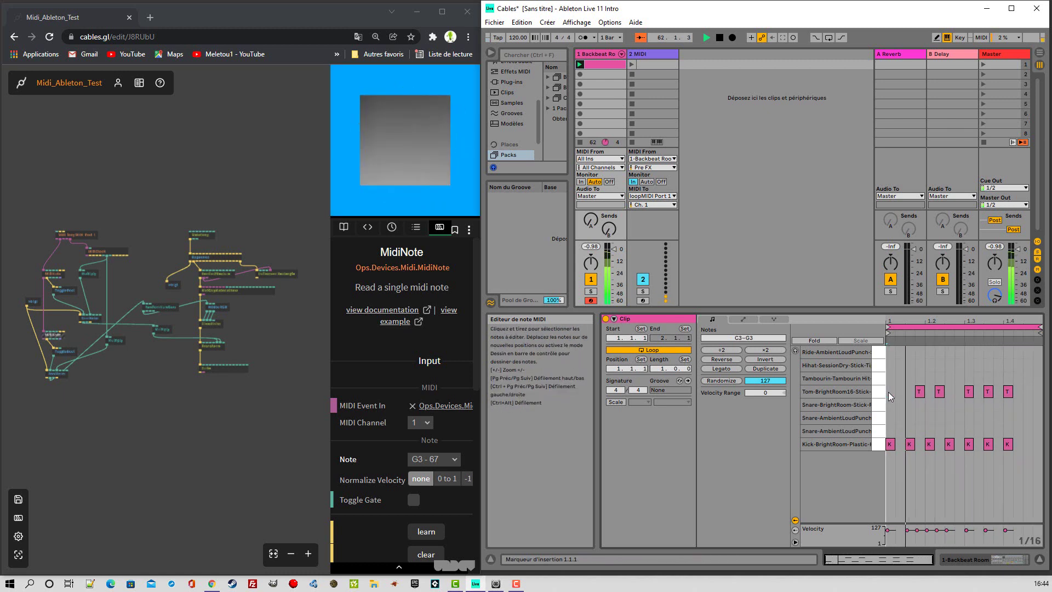
double_click(910, 444)
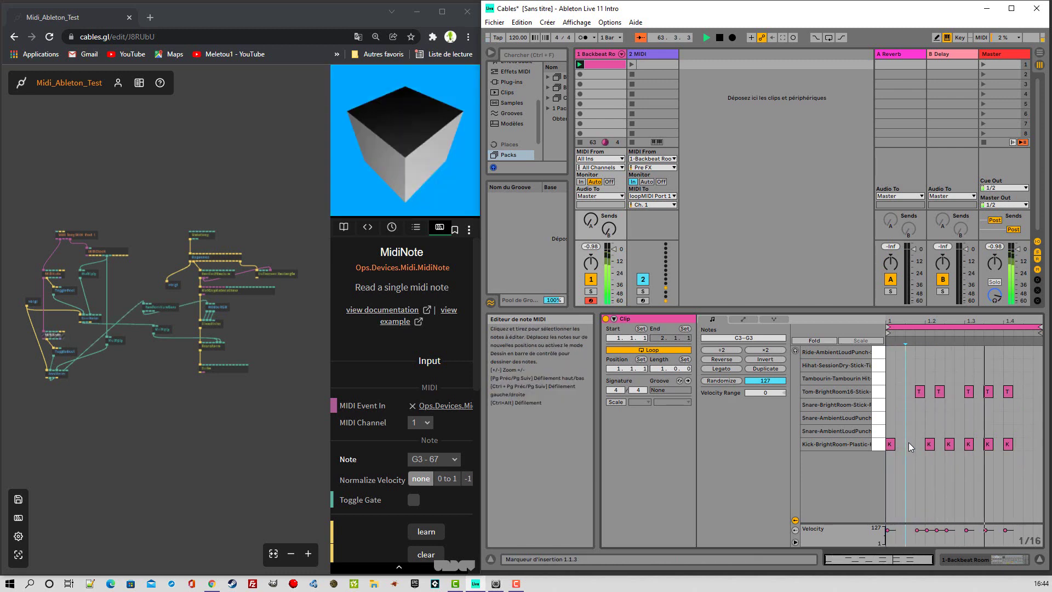